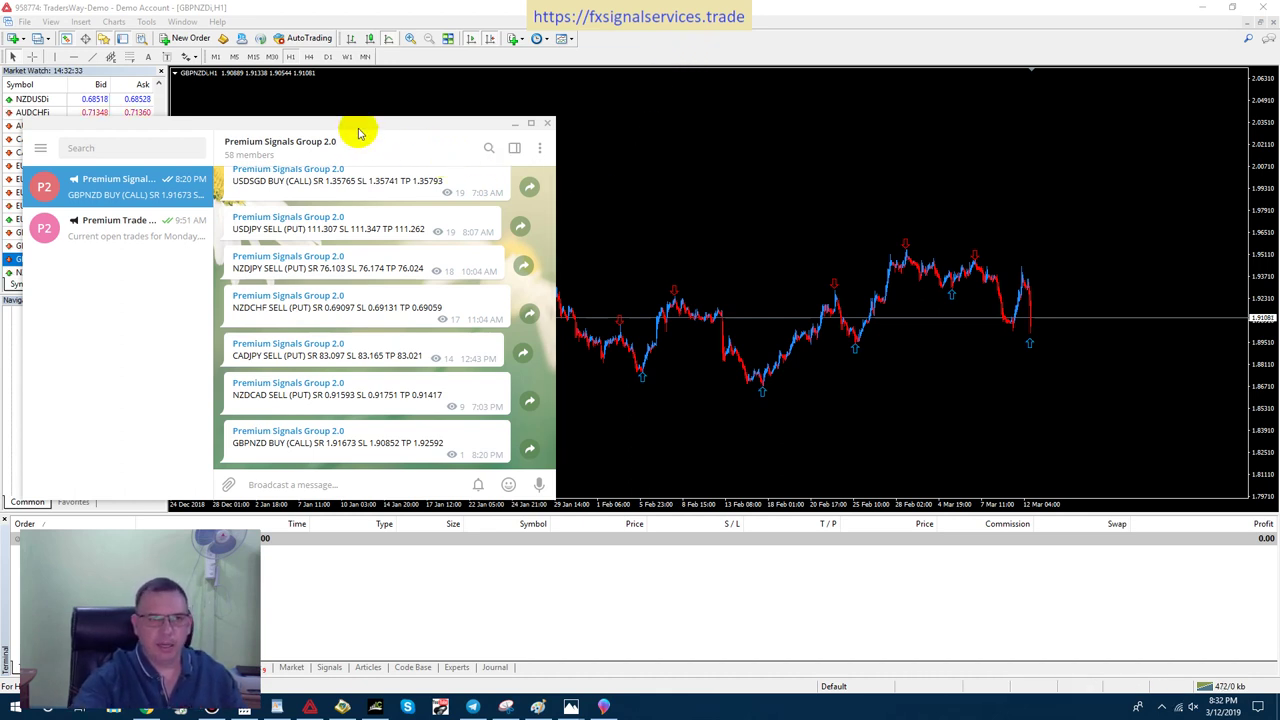
Shift the Telegram signals window right, then minimize it to expose the GBPNZD chart.
drag(359, 131, 445, 124)
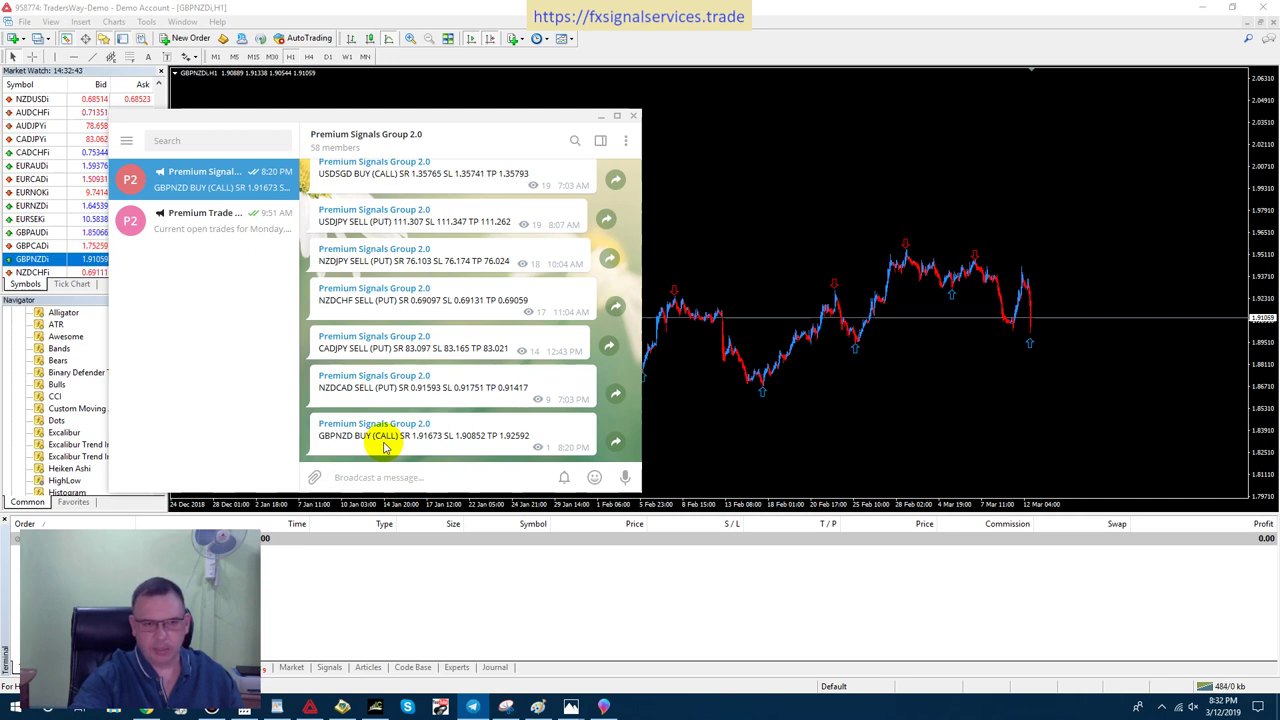
click(597, 119)
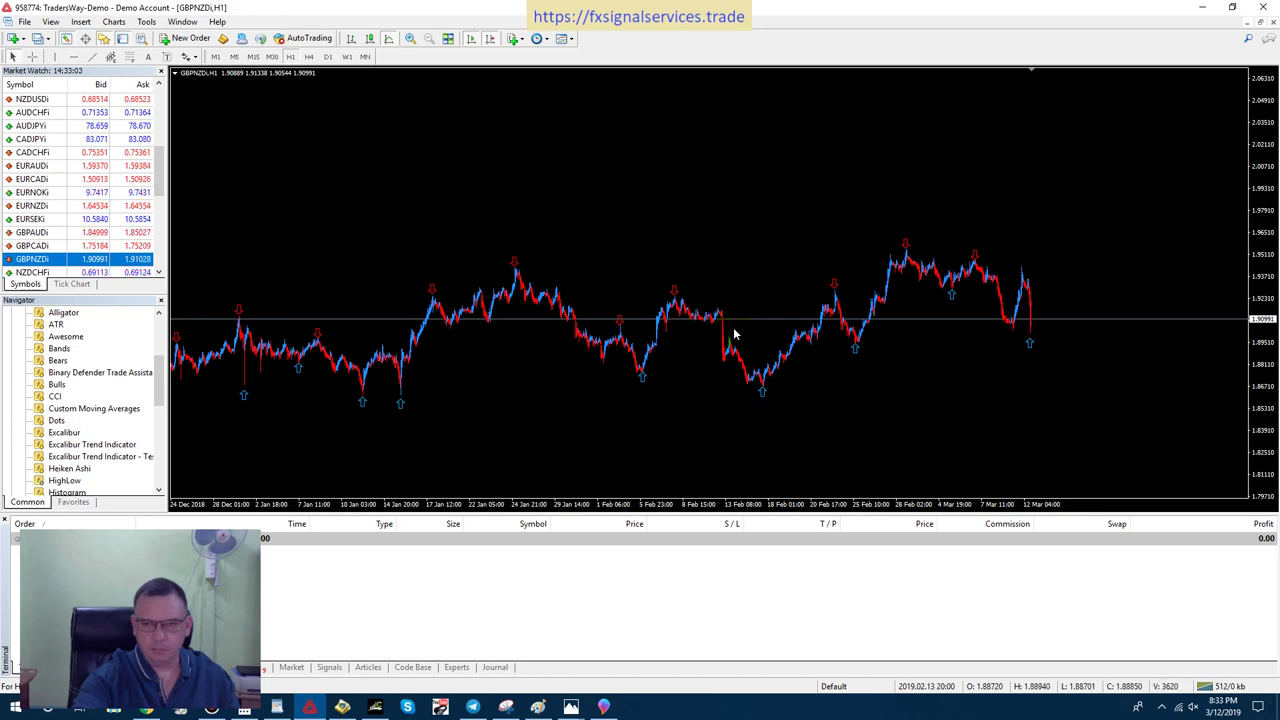
Zoom the GBPNZD H1 chart in twice to span roughly 21 Feb to 12 Mar.
click(419, 46)
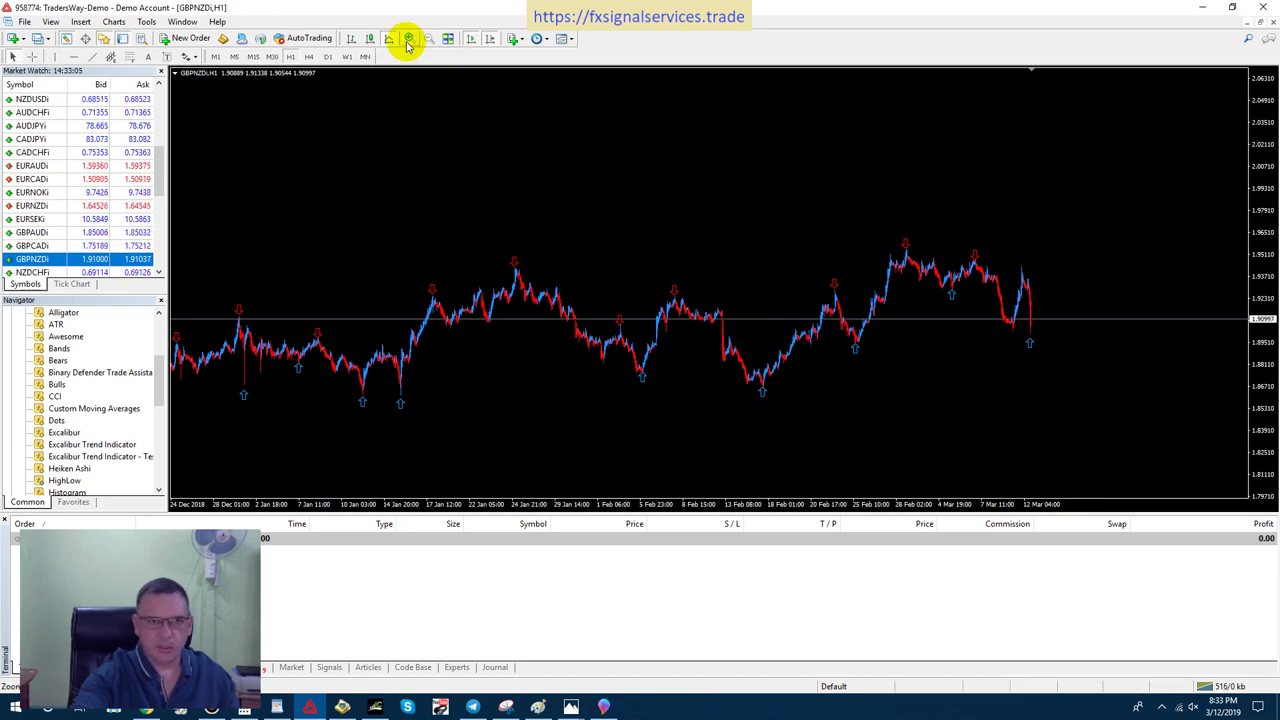
click(408, 40)
click(408, 40)
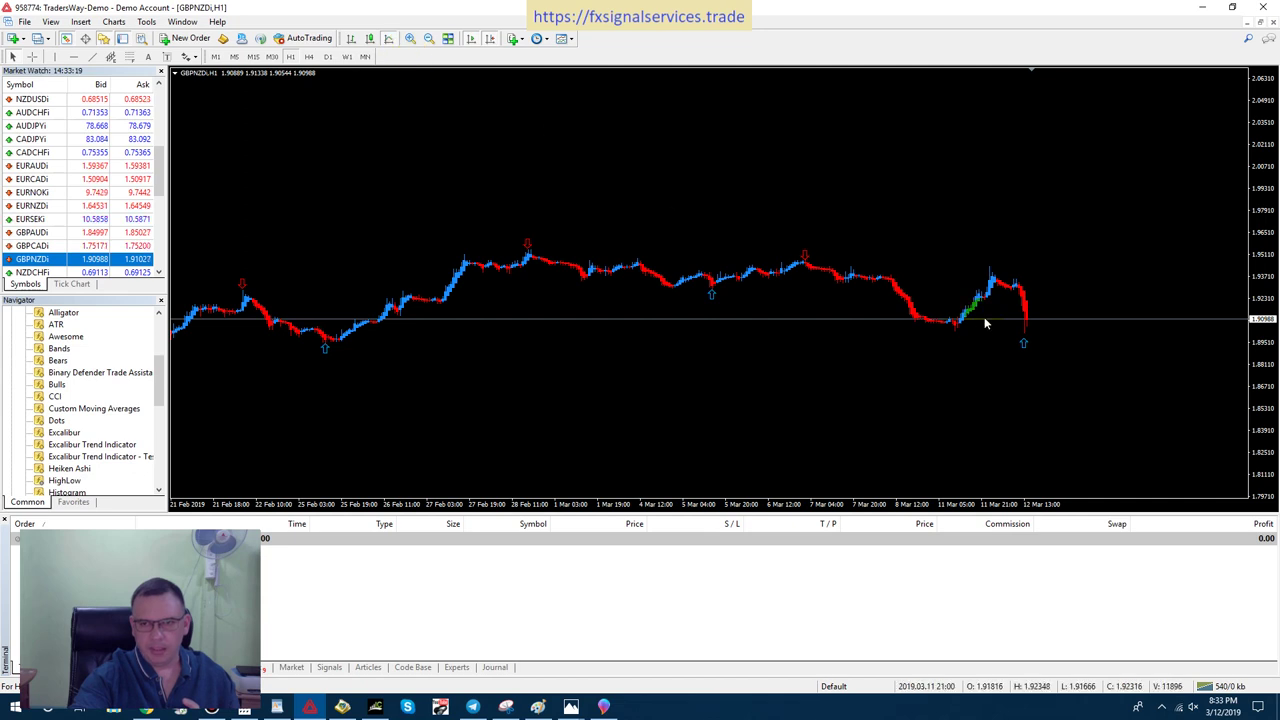
Check GBPNZD on M30 and M15 with a stretched price scale, then return to H1 and dismiss the alert.
click(272, 57)
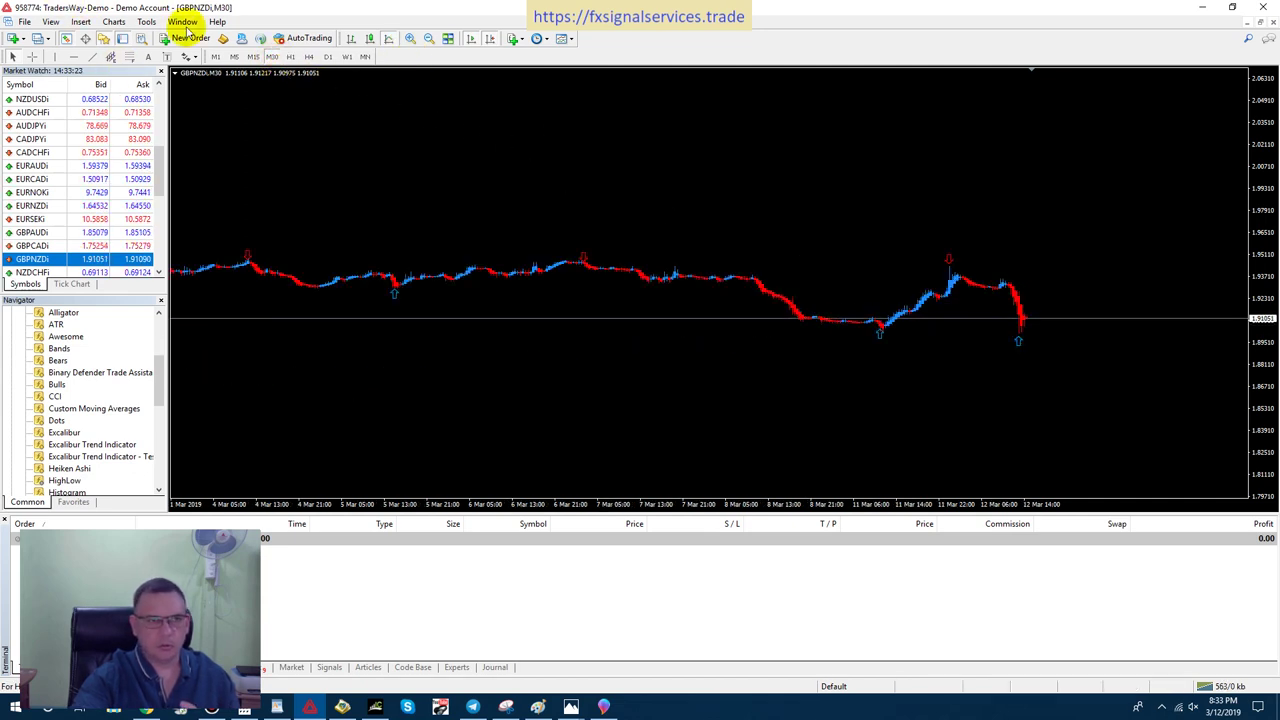
click(253, 57)
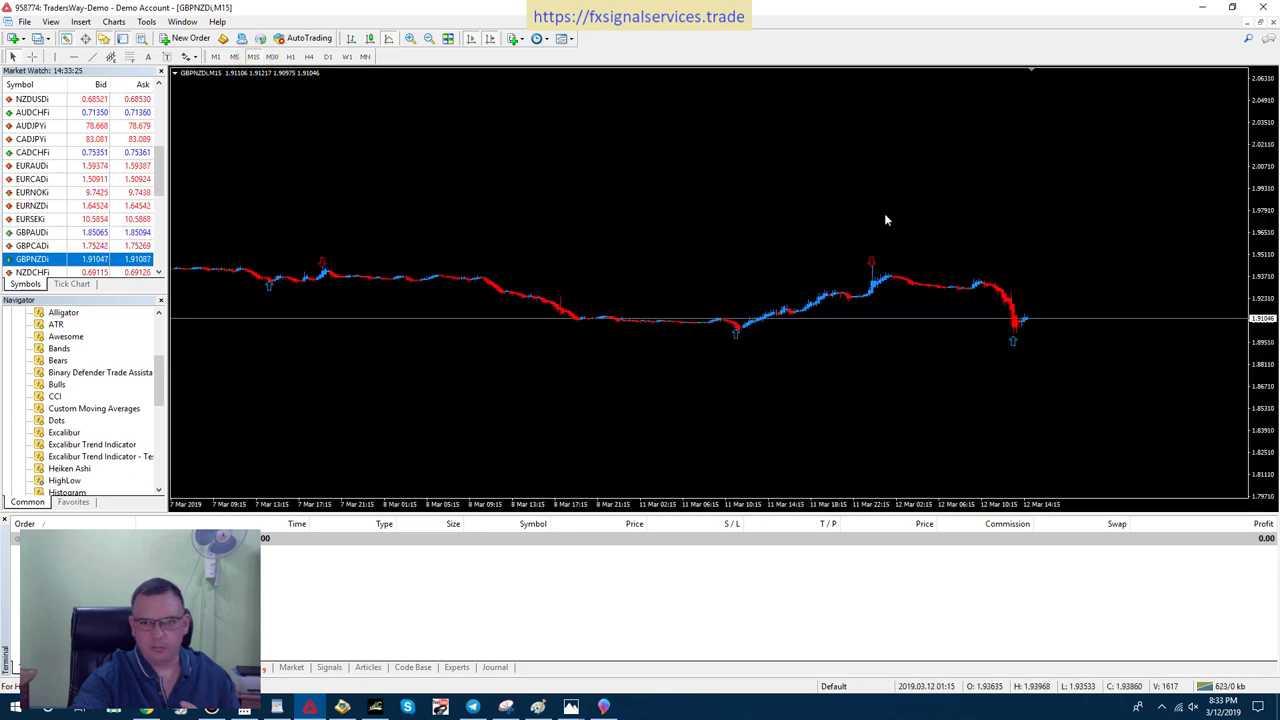
drag(1262, 312, 1276, 187)
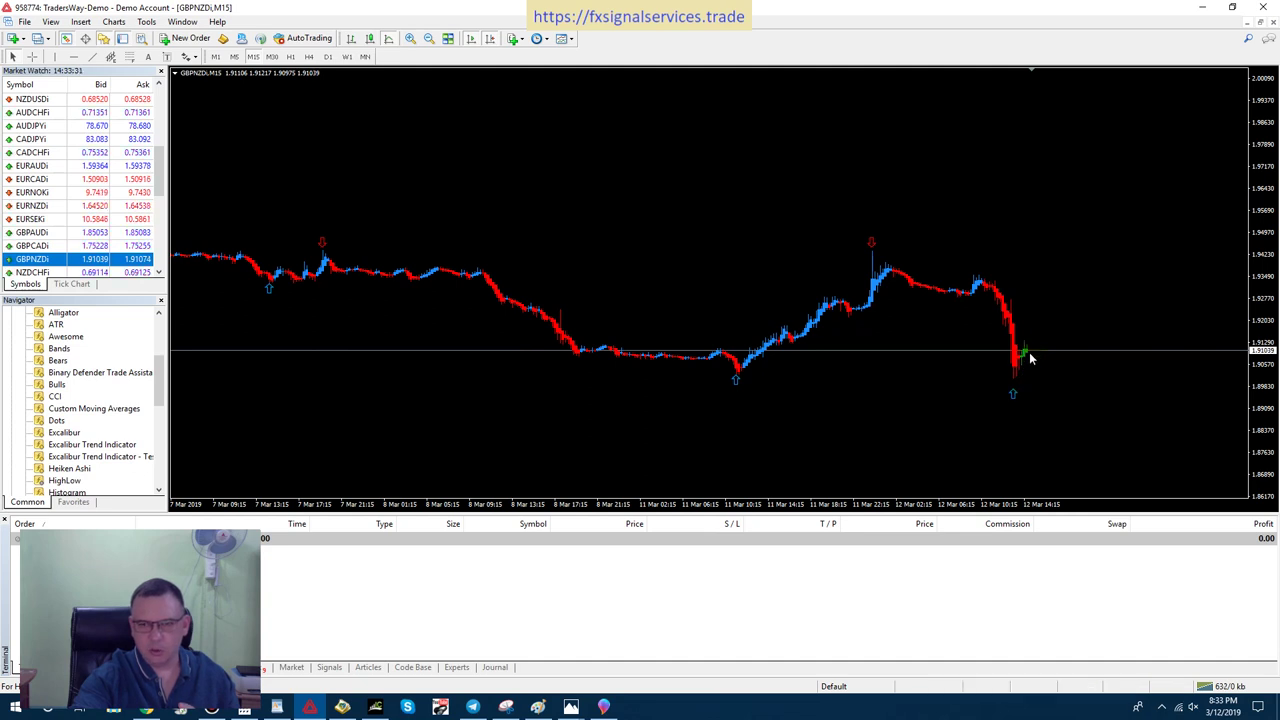
mouse_move(290, 57)
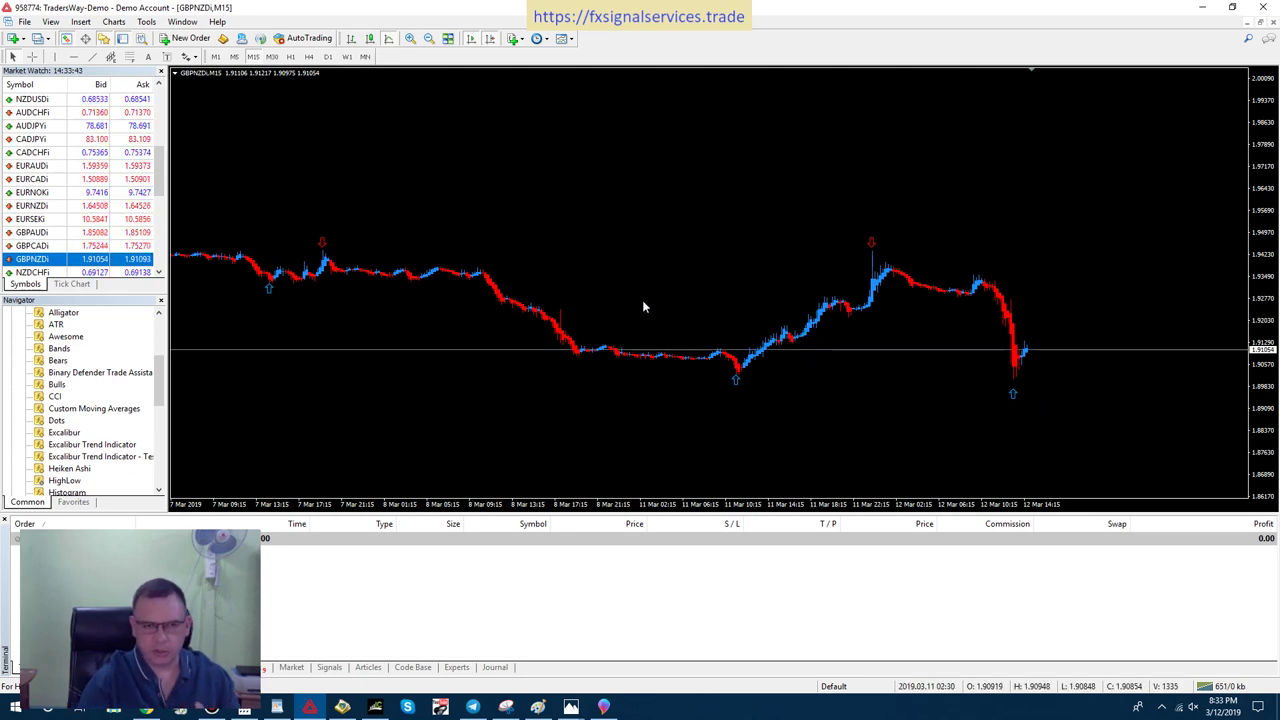
click(290, 56)
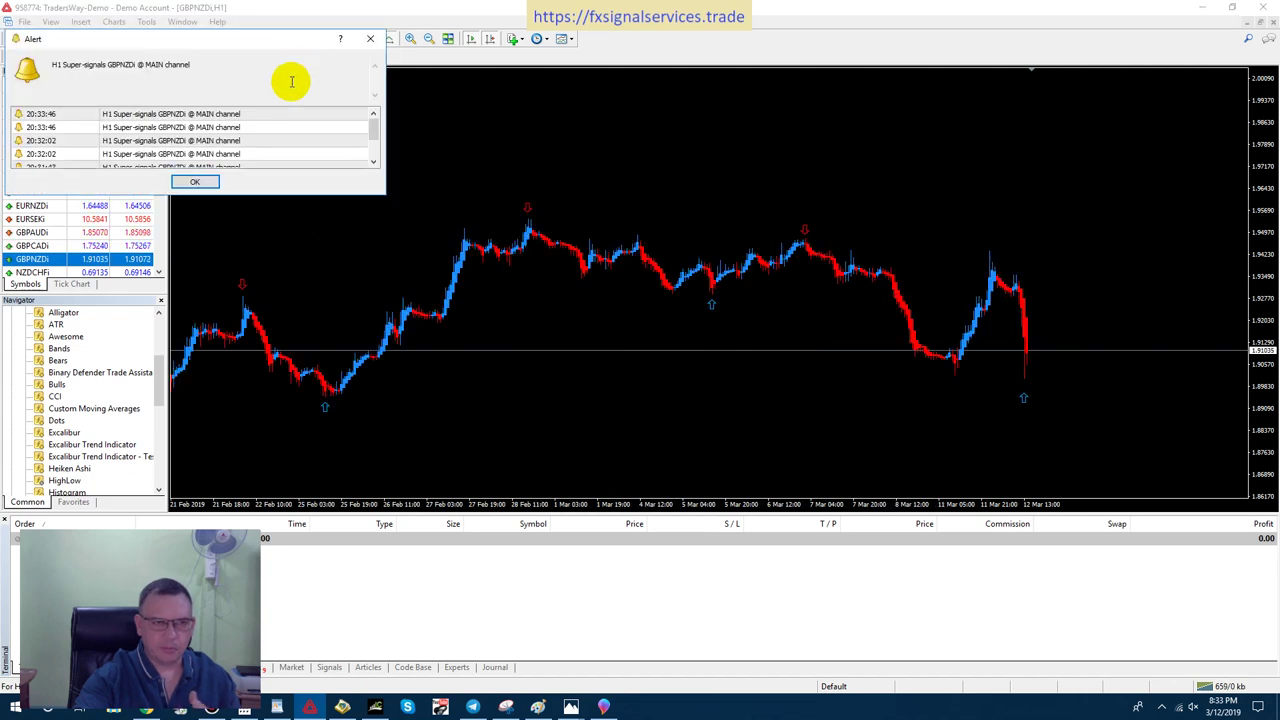
click(208, 181)
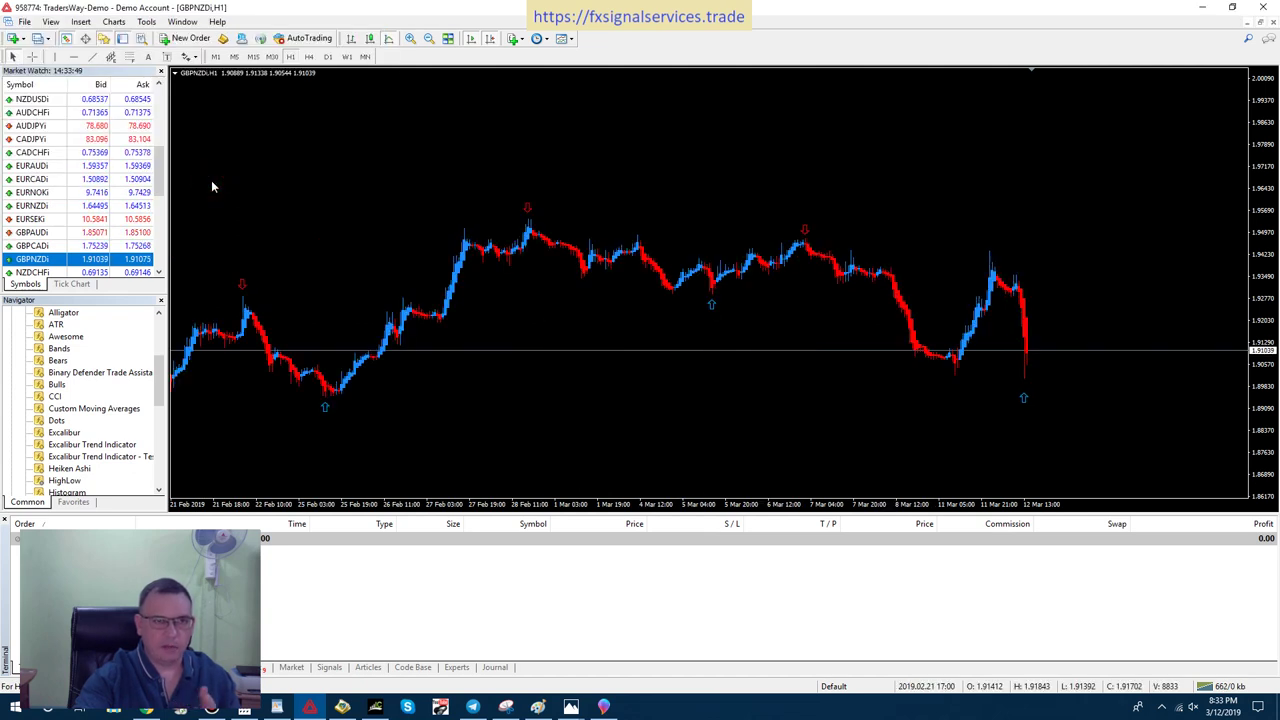
Switch GBPNZD to H4 and compress the price scale to fit the full swings.
click(310, 57)
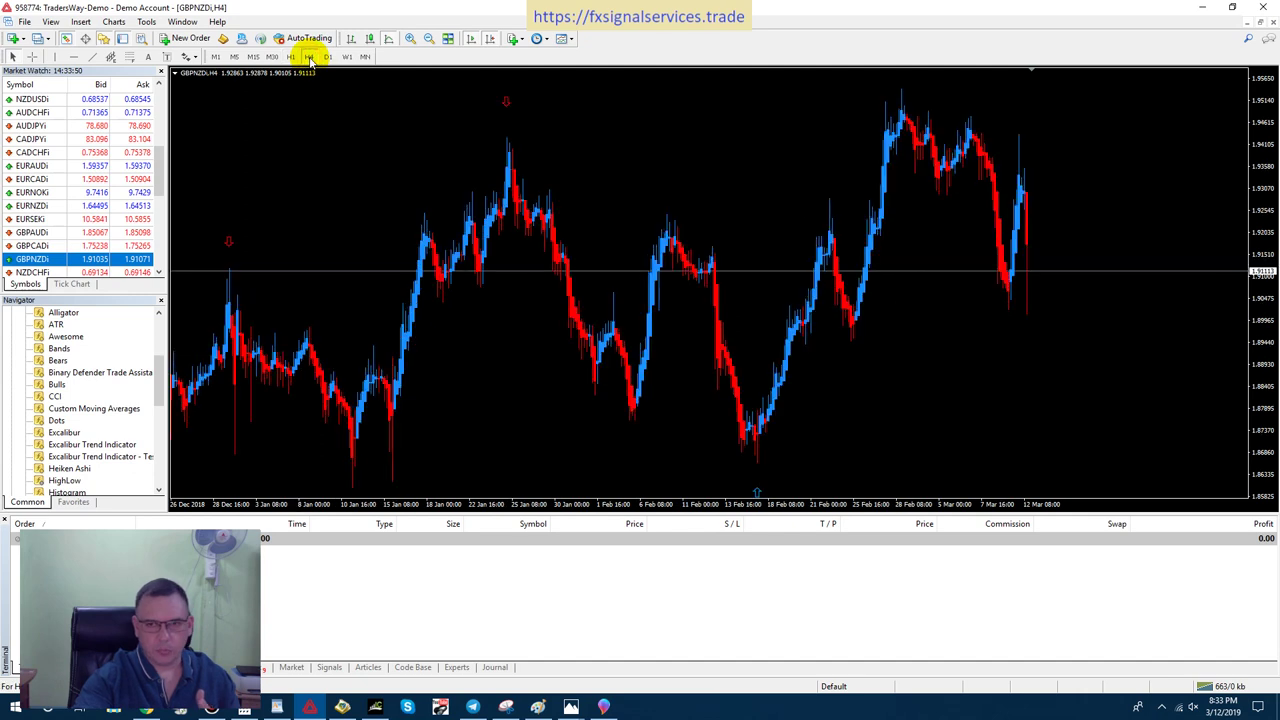
drag(1262, 187, 1266, 205)
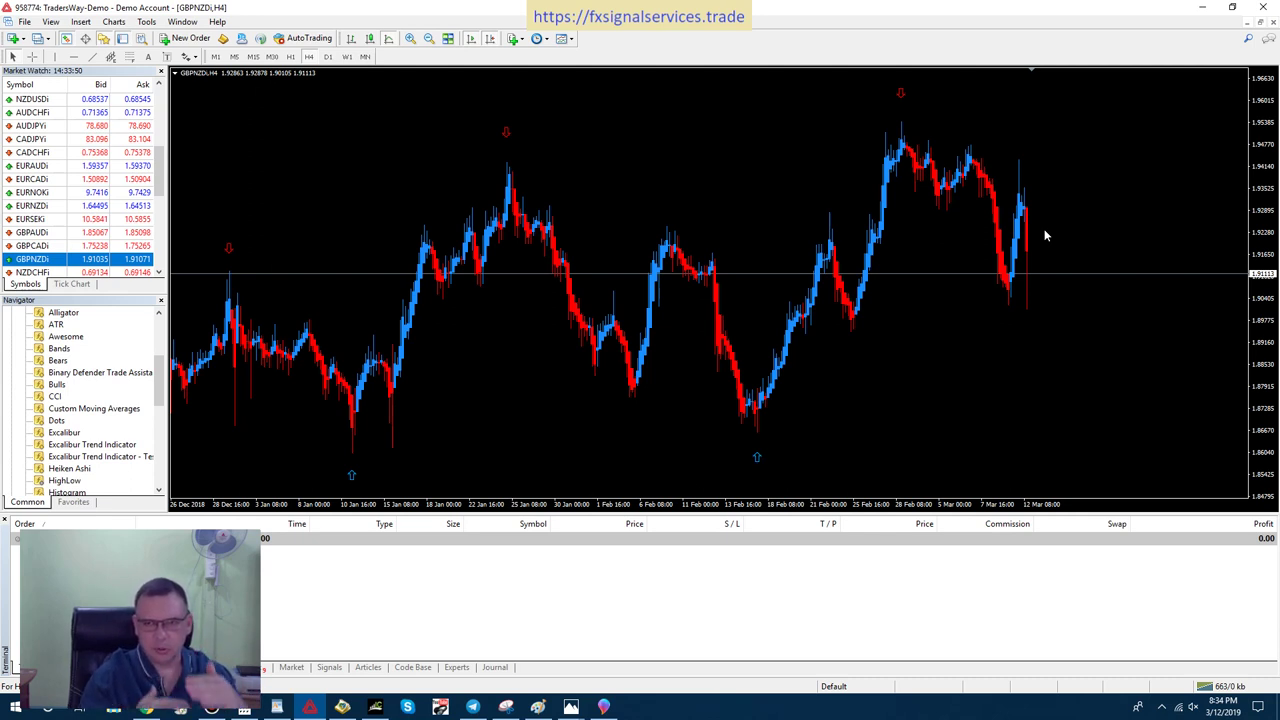
Draw horizontal range lines at 1.93460 and 1.90368, then switch the chart to M15.
click(50, 76)
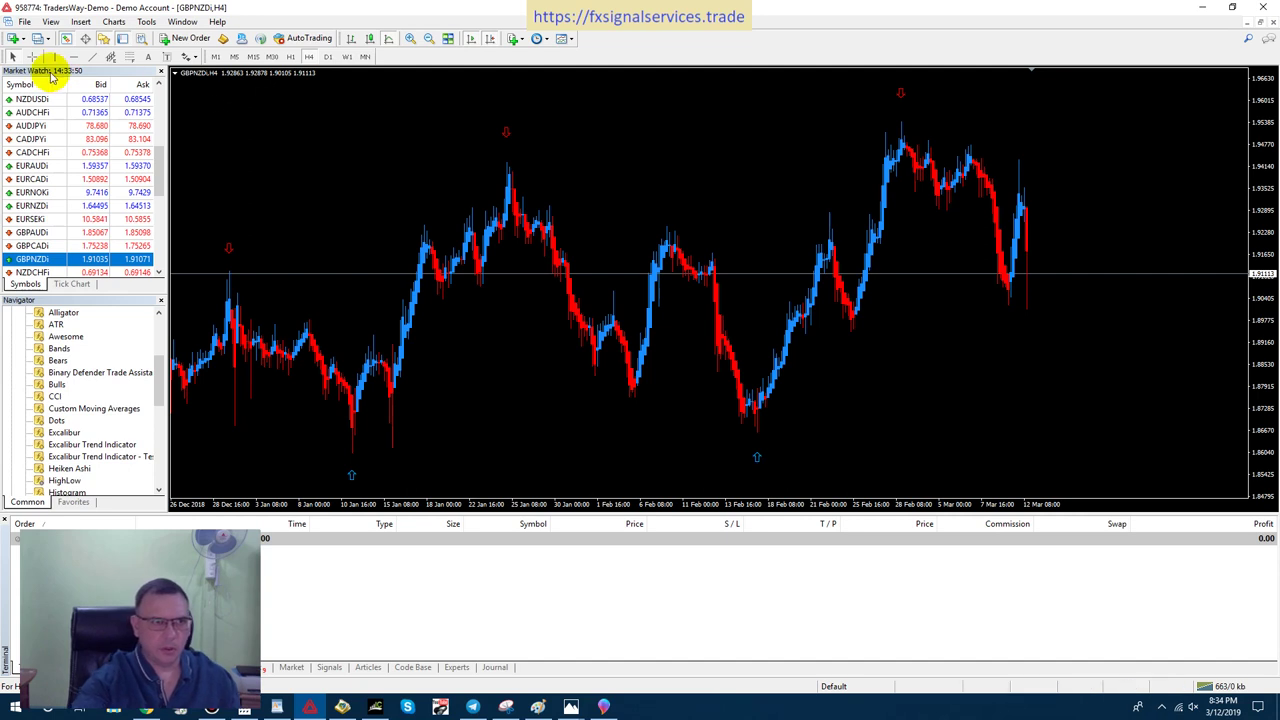
click(74, 56)
click(1025, 190)
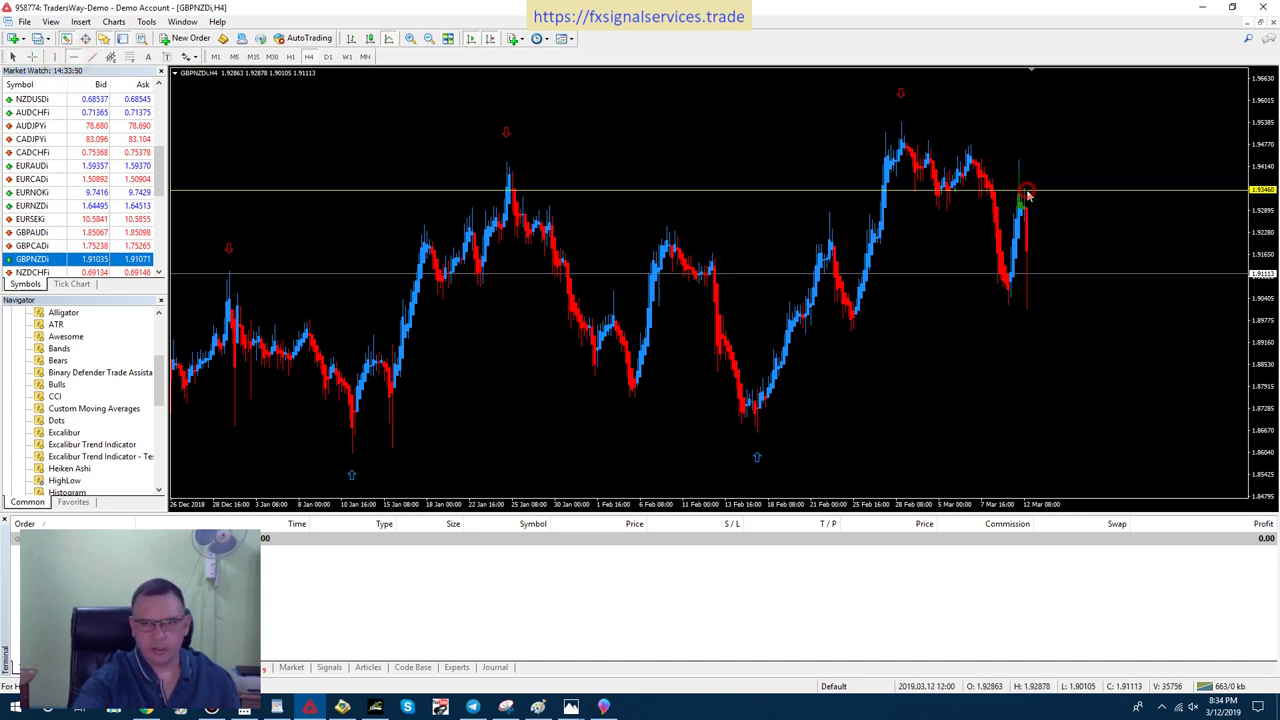
click(74, 56)
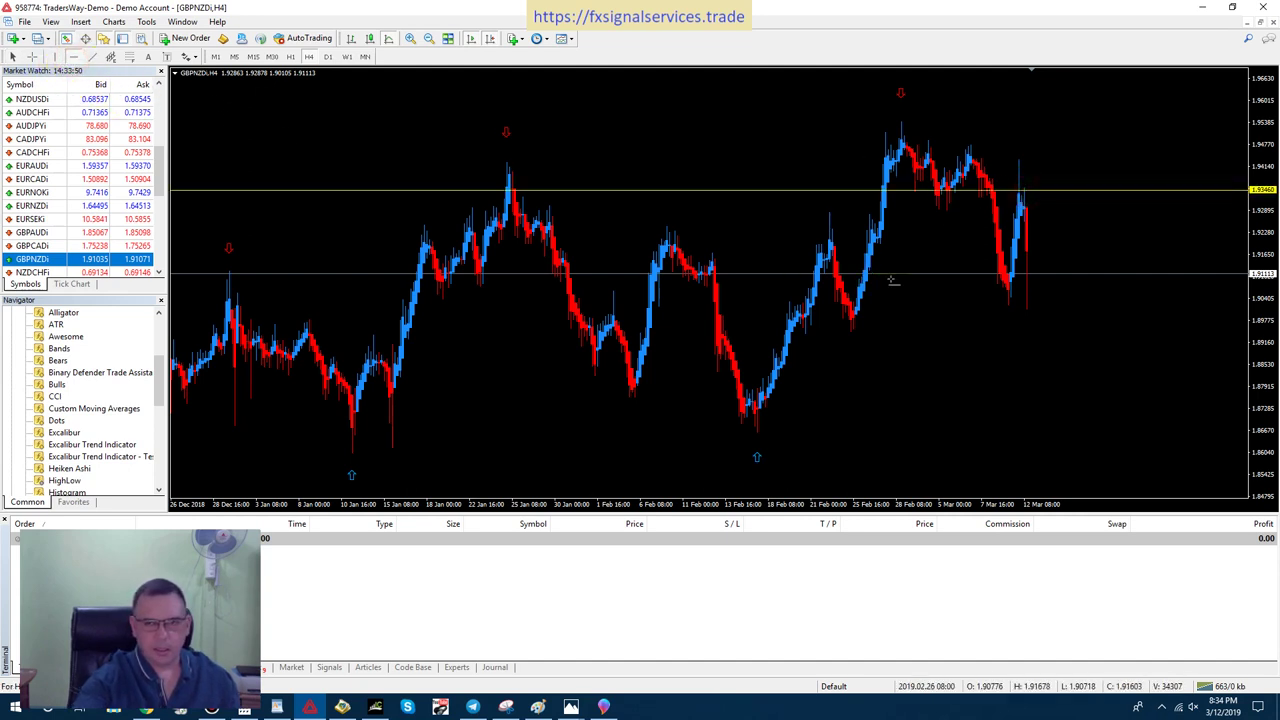
click(1003, 299)
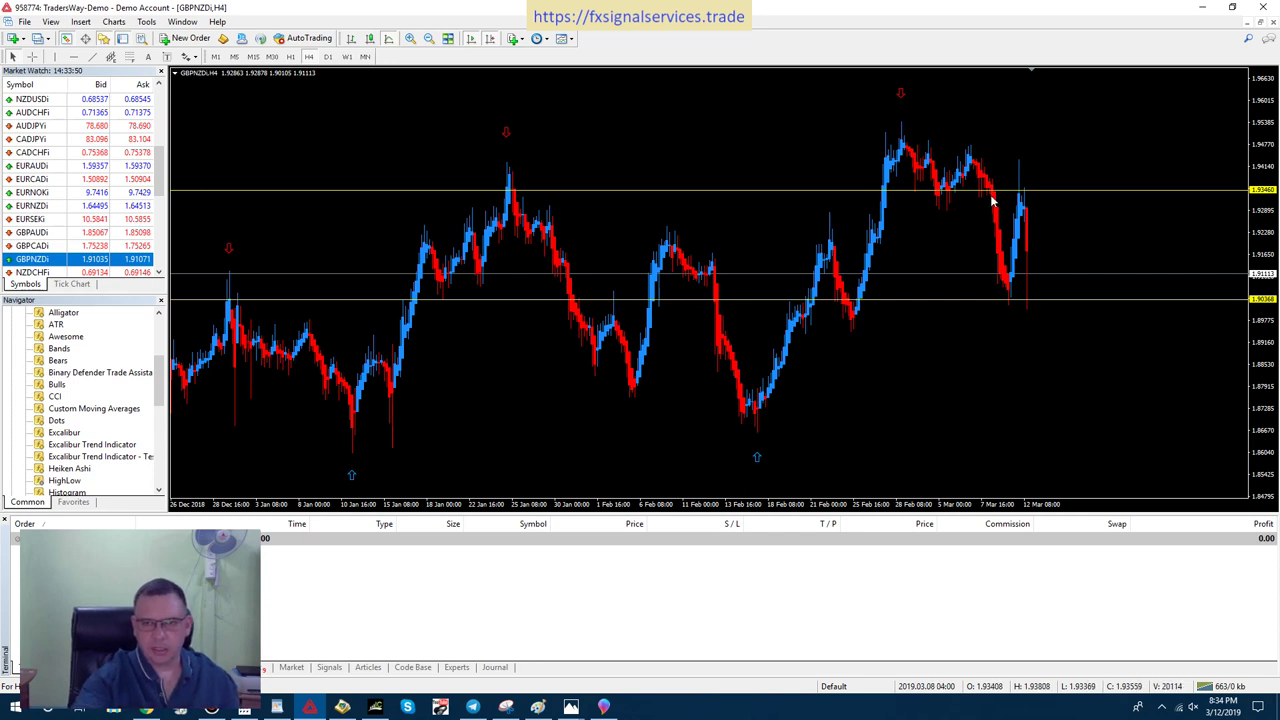
click(253, 56)
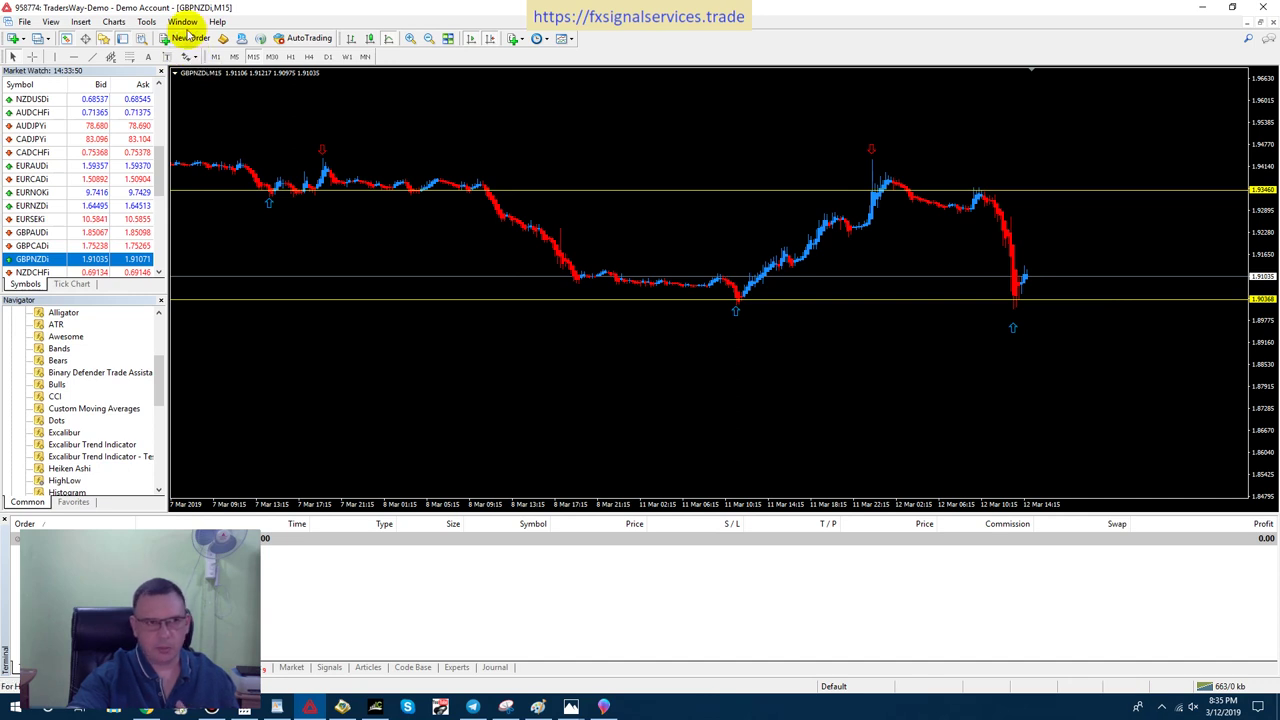
Place a 0.01-lot GBPNZD Sell Limit pending order at price 1.935 and confirm it.
click(185, 42)
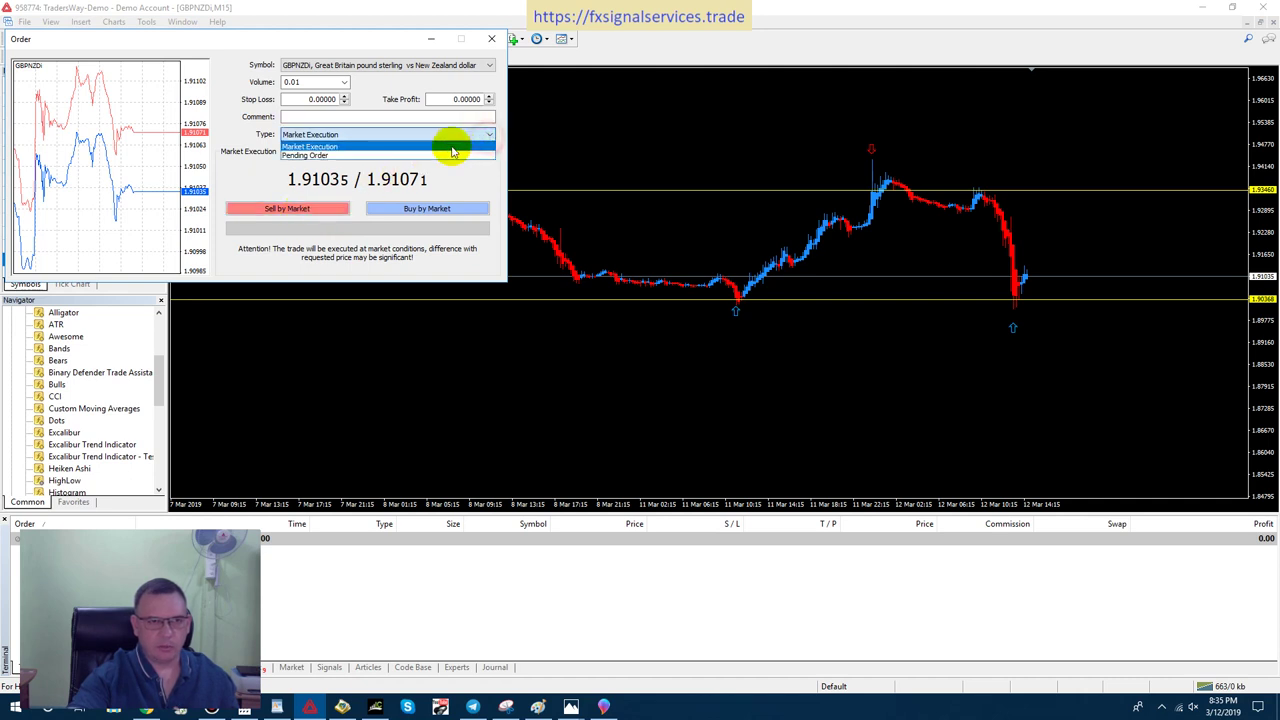
click(421, 156)
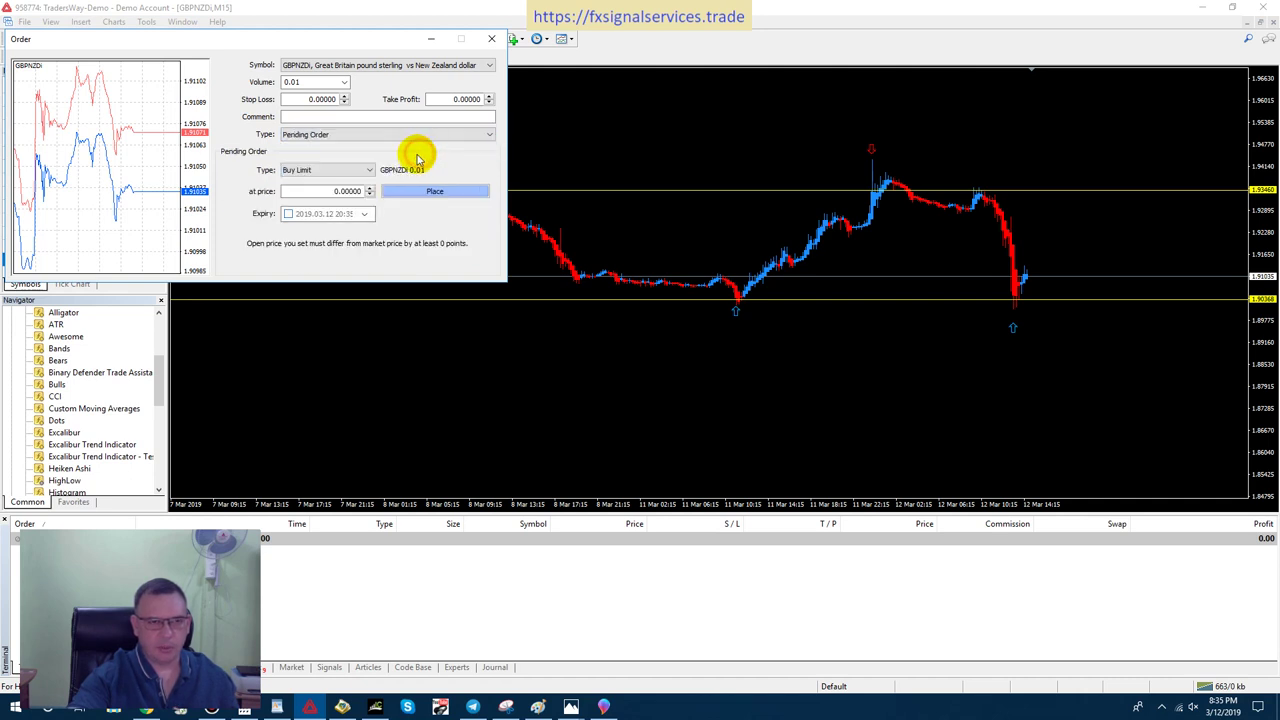
click(350, 171)
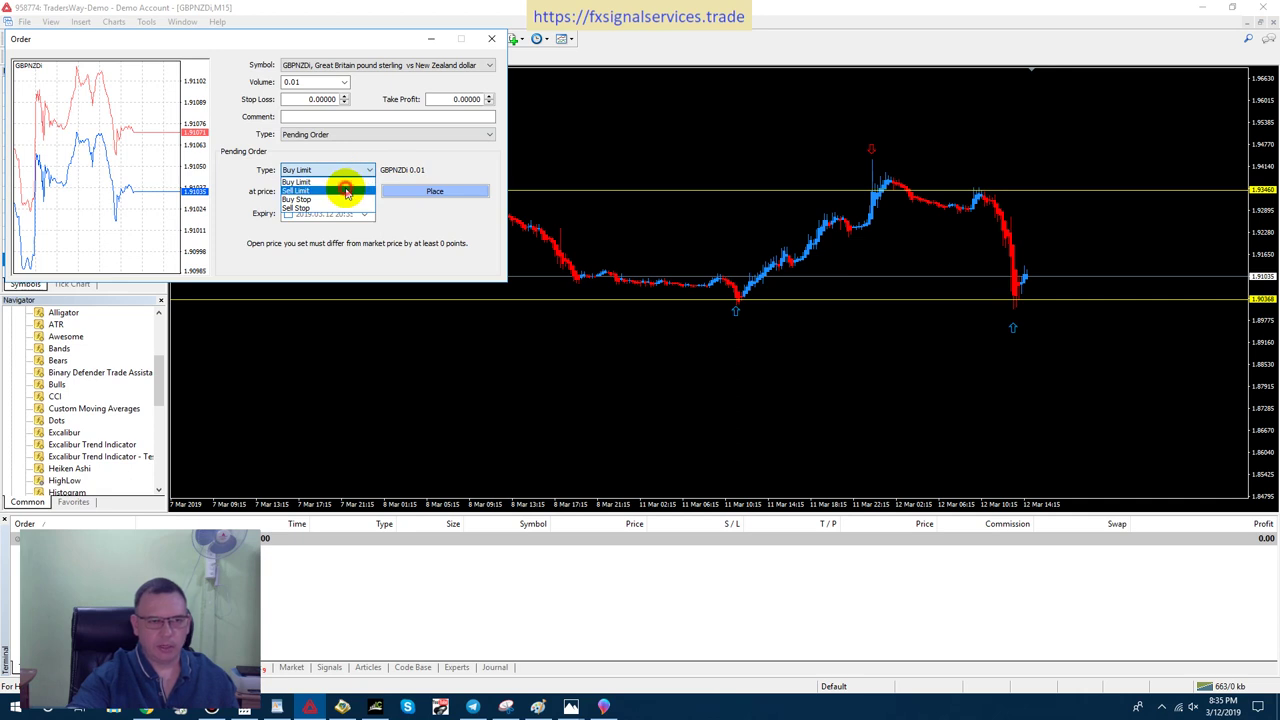
click(346, 191)
double_click(348, 191)
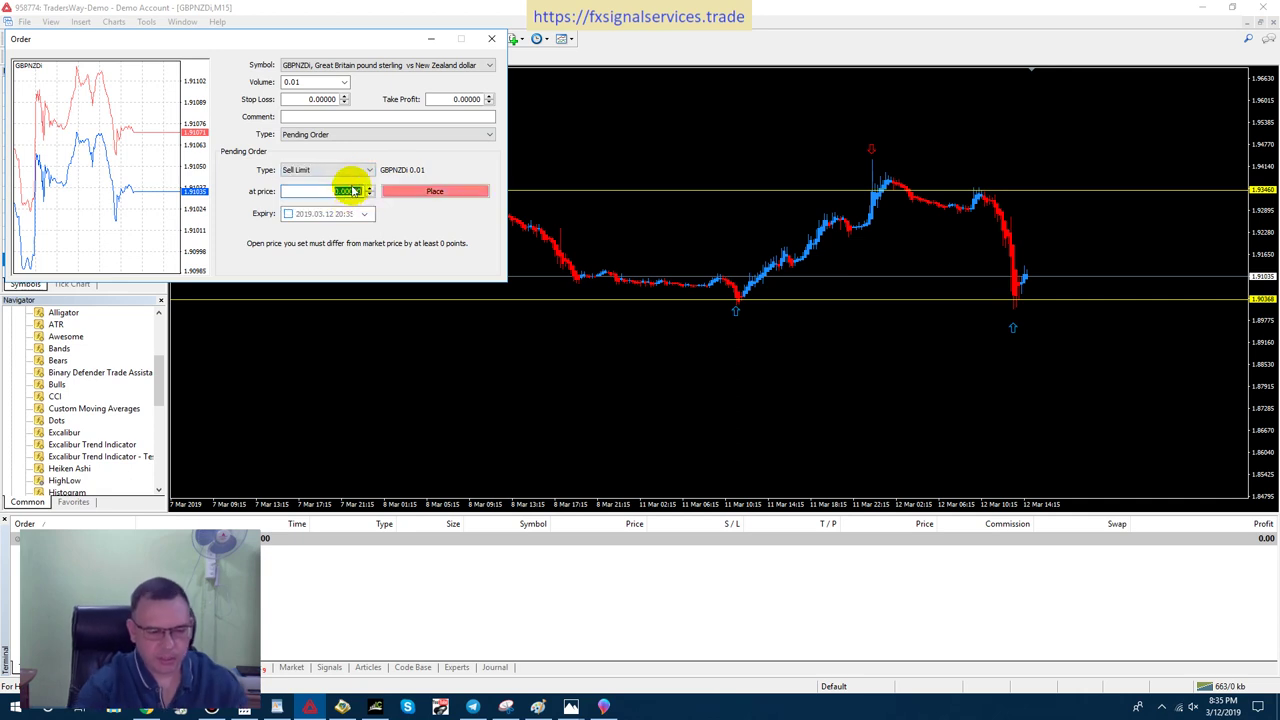
text(1.93)
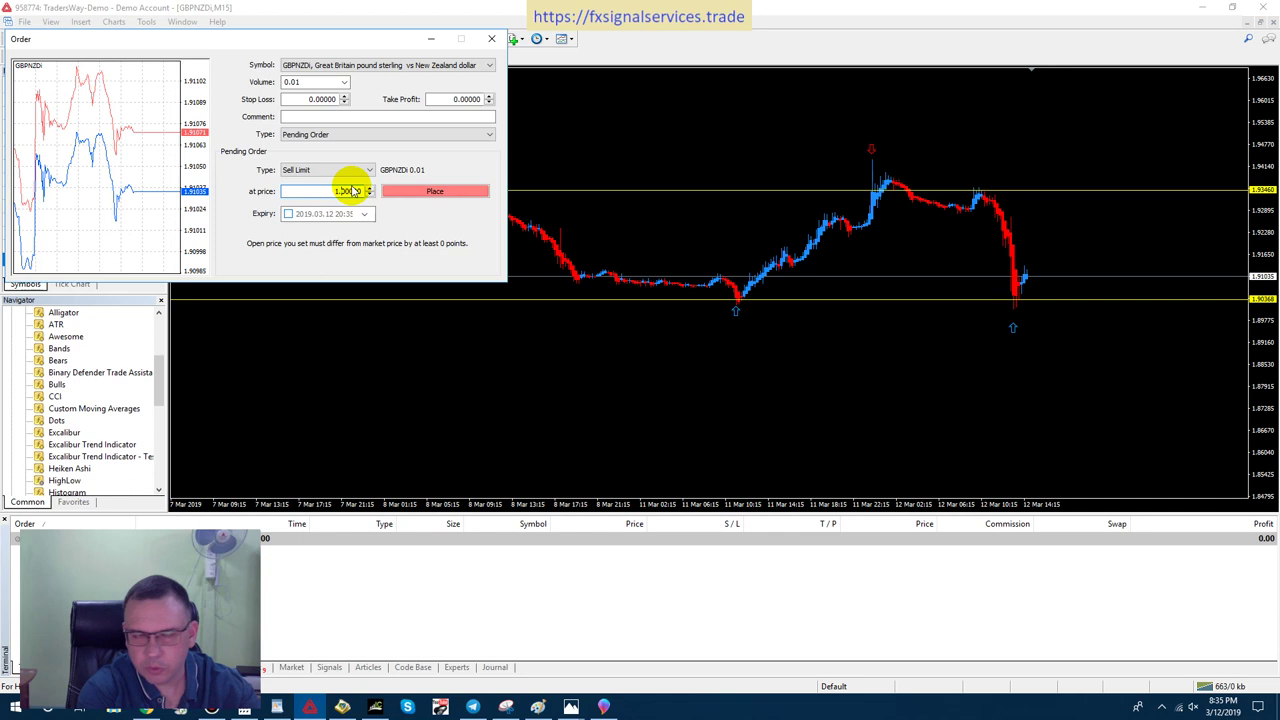
text(50)
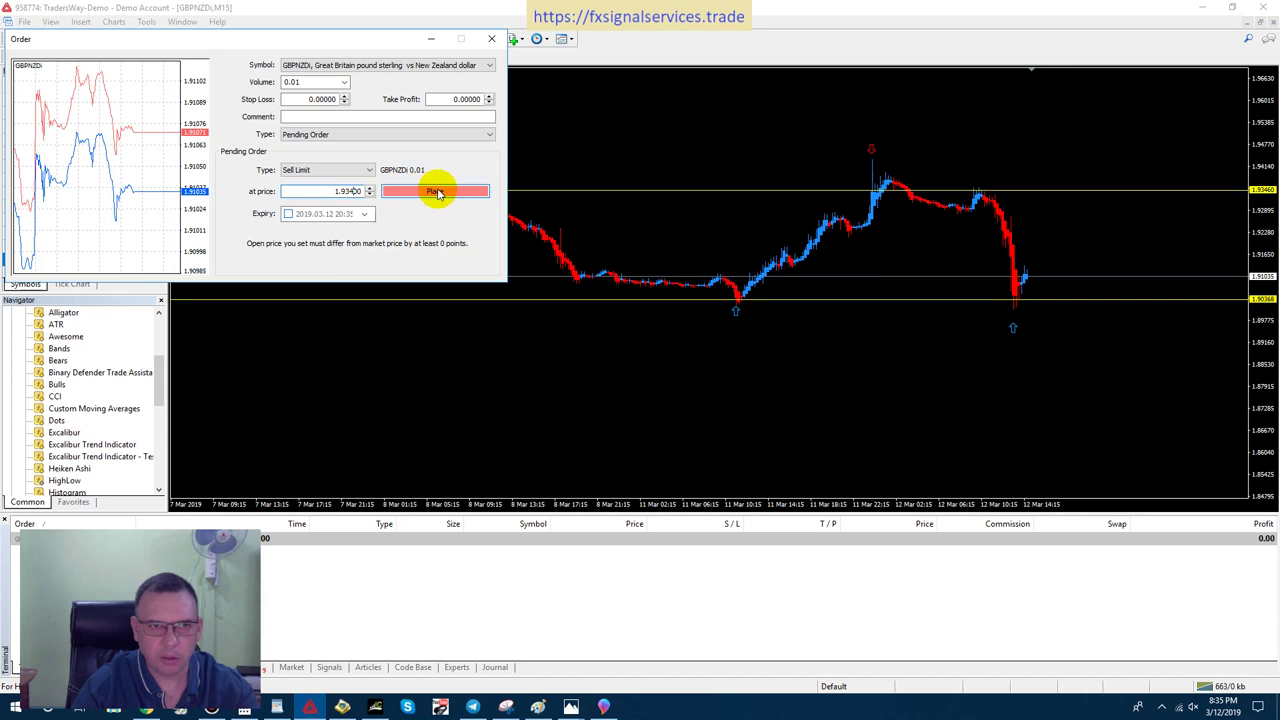
click(445, 191)
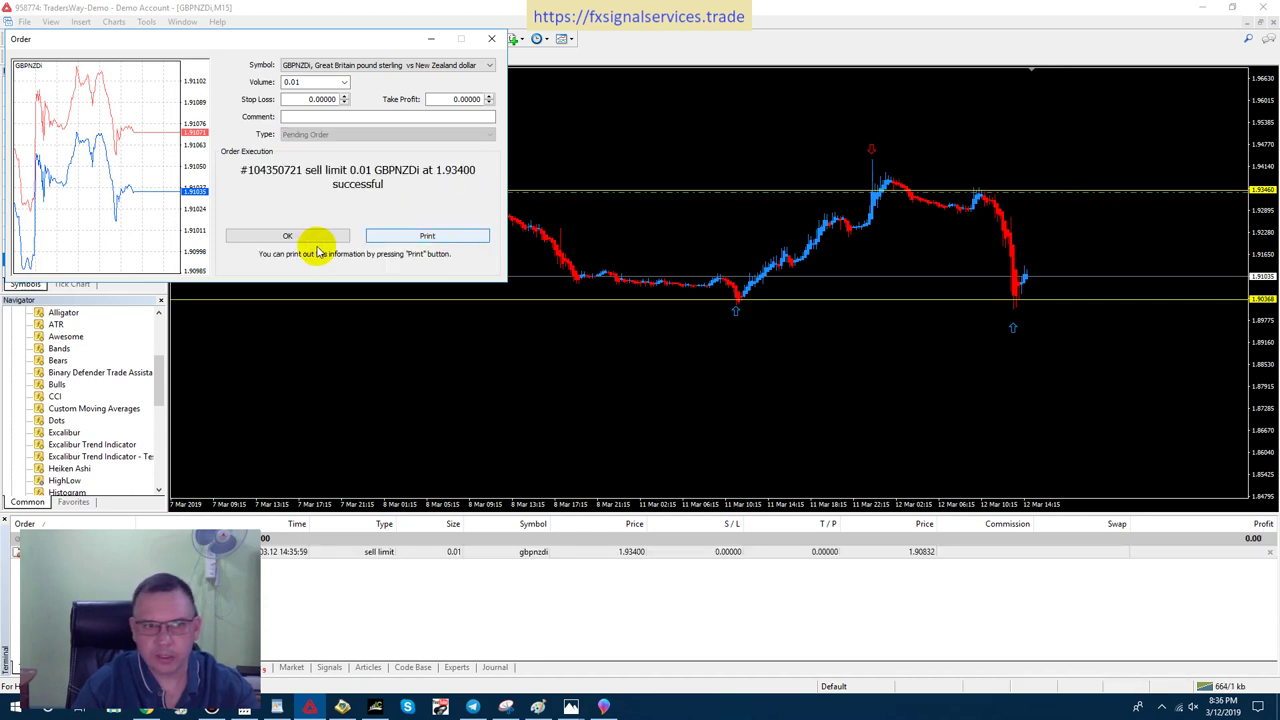
click(300, 236)
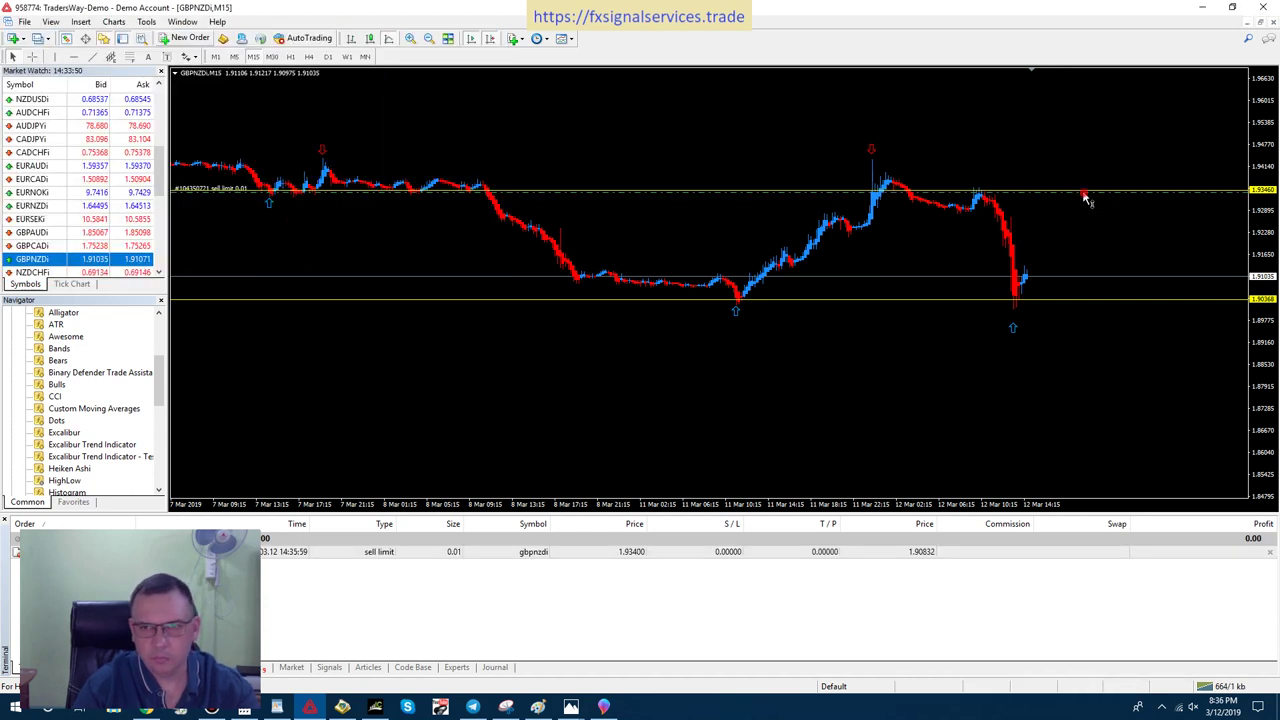
Accept the one-click trading terms and drag the sell limit line down to 1.93152.
drag(1084, 192, 1089, 206)
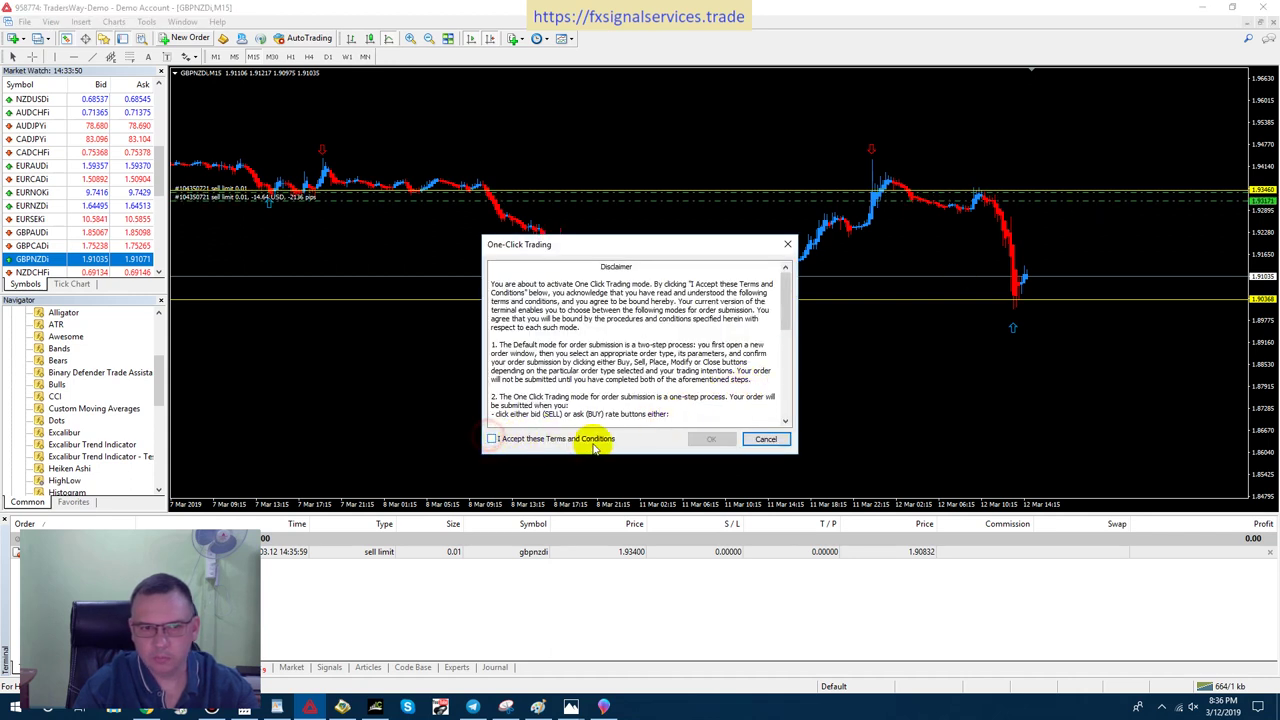
click(492, 439)
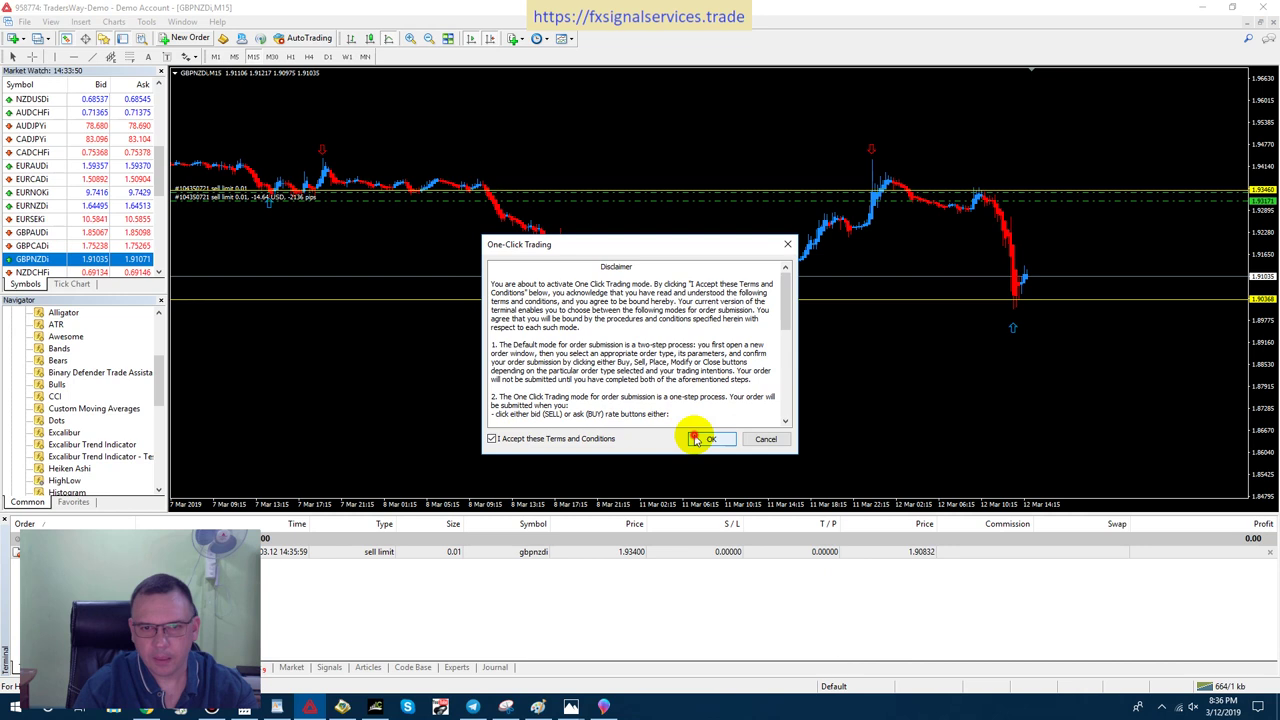
click(703, 439)
drag(1103, 198, 1101, 201)
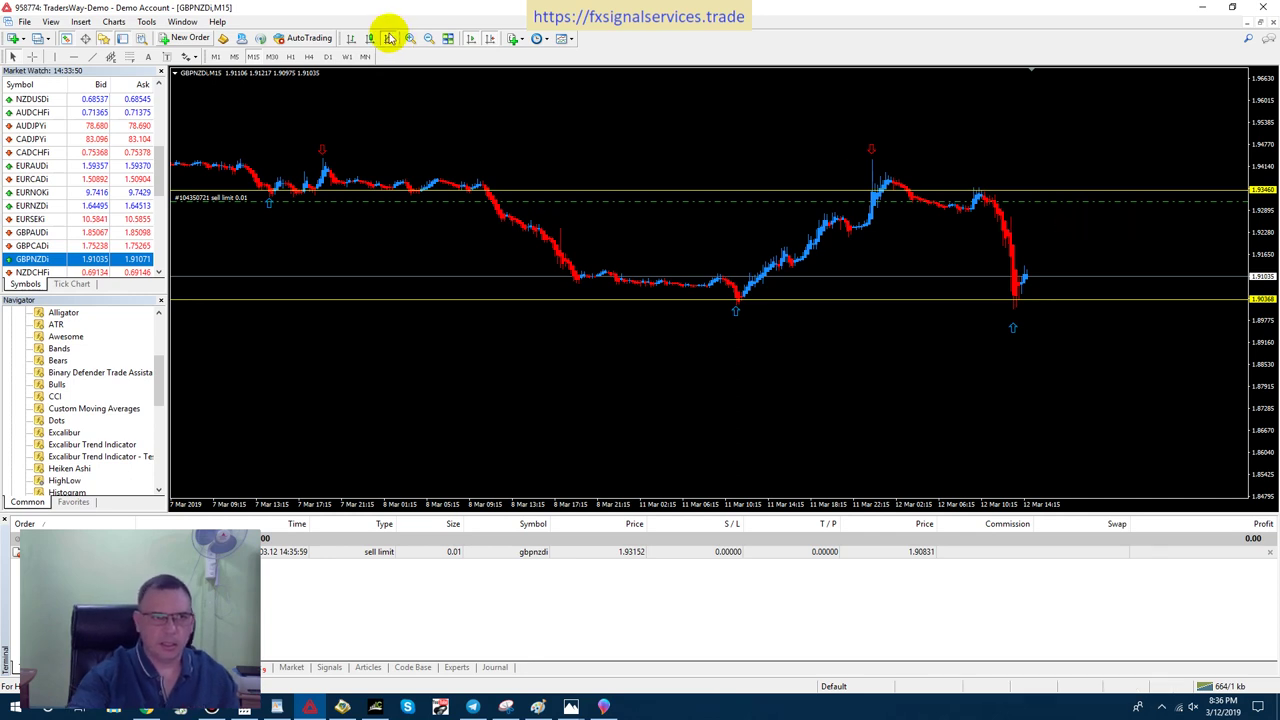
Switch GBPNZD to the H1 timeframe and dismiss the signal alert.
click(292, 57)
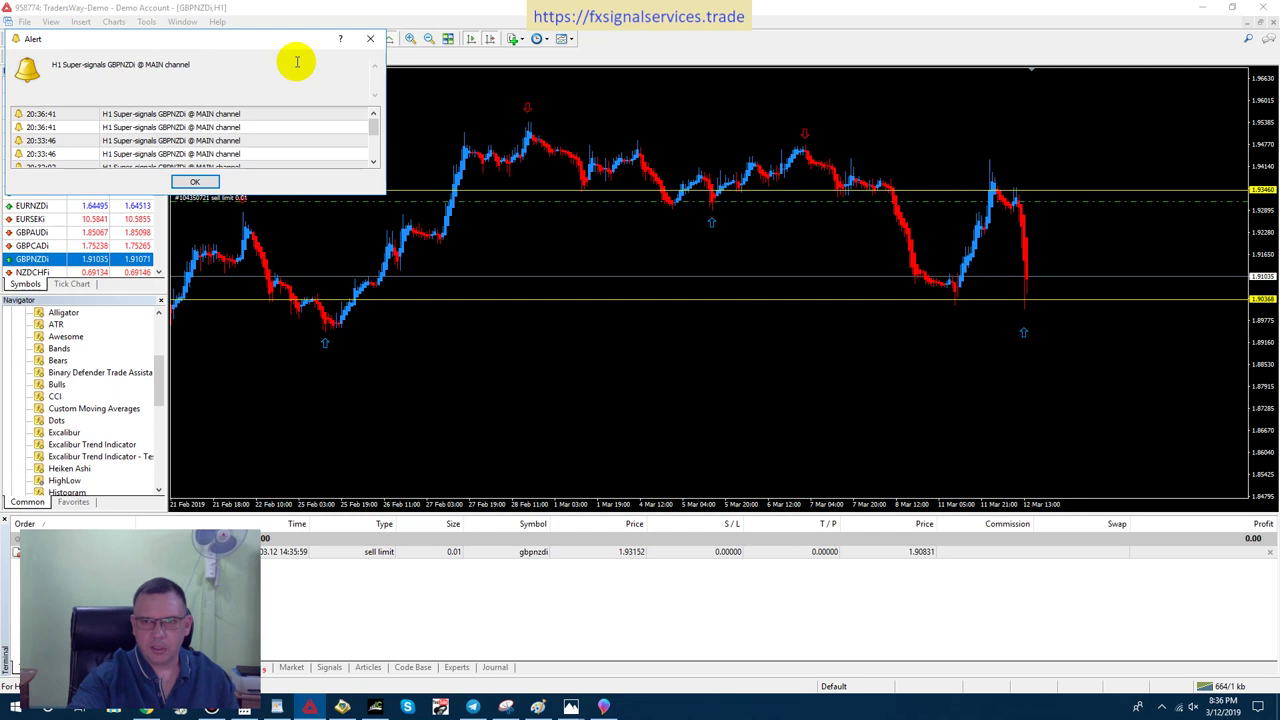
click(190, 181)
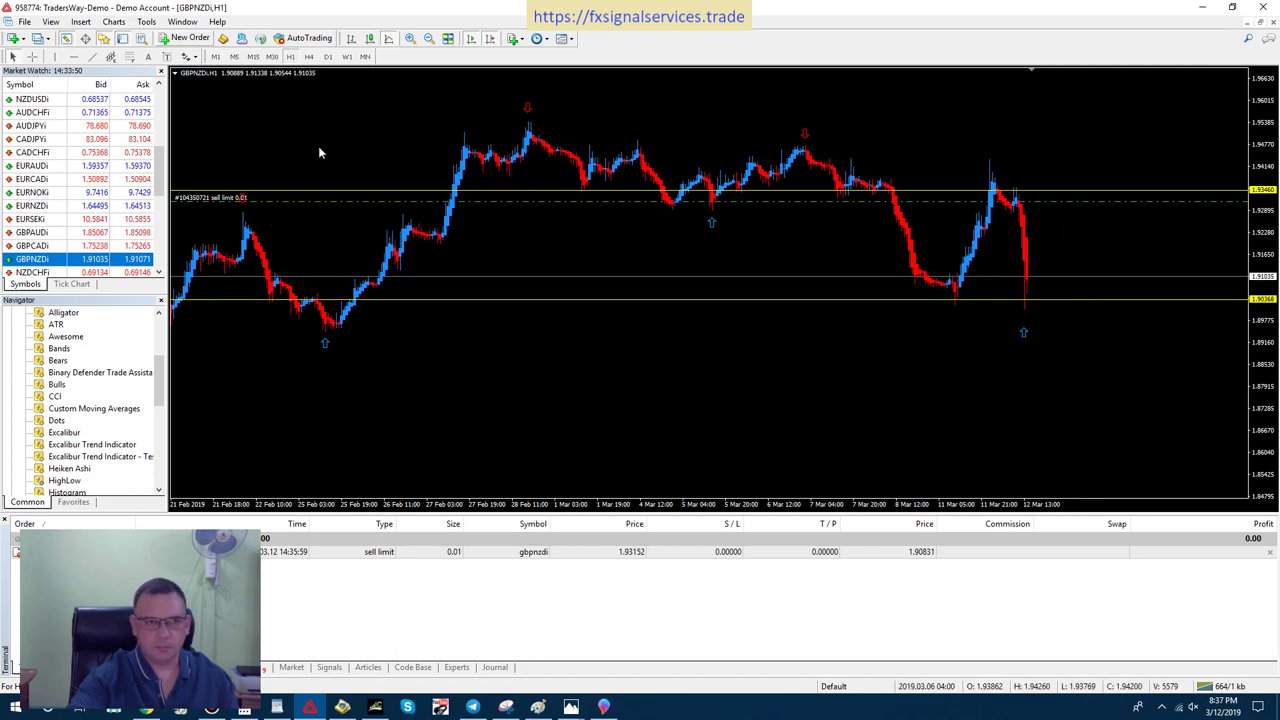
Review GBPNZD on H4, D1 and W1, then settle on H4 with Chart Shift enabled.
click(304, 56)
click(329, 57)
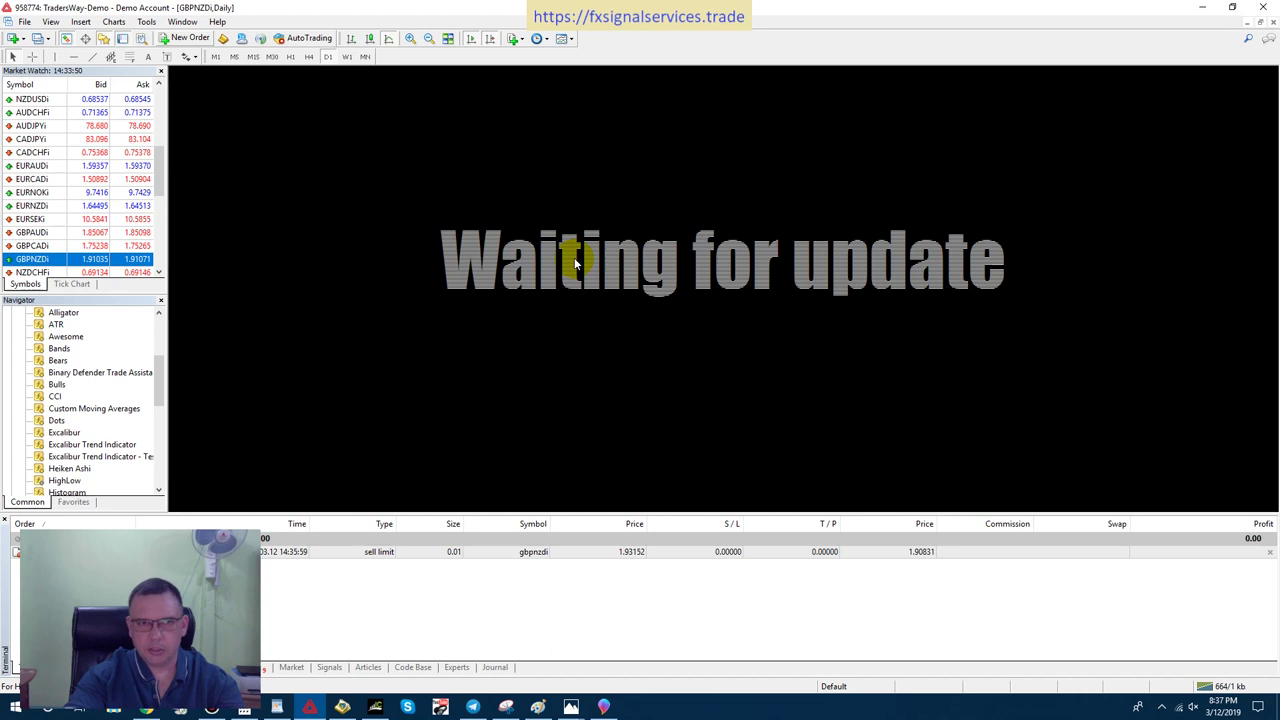
click(346, 56)
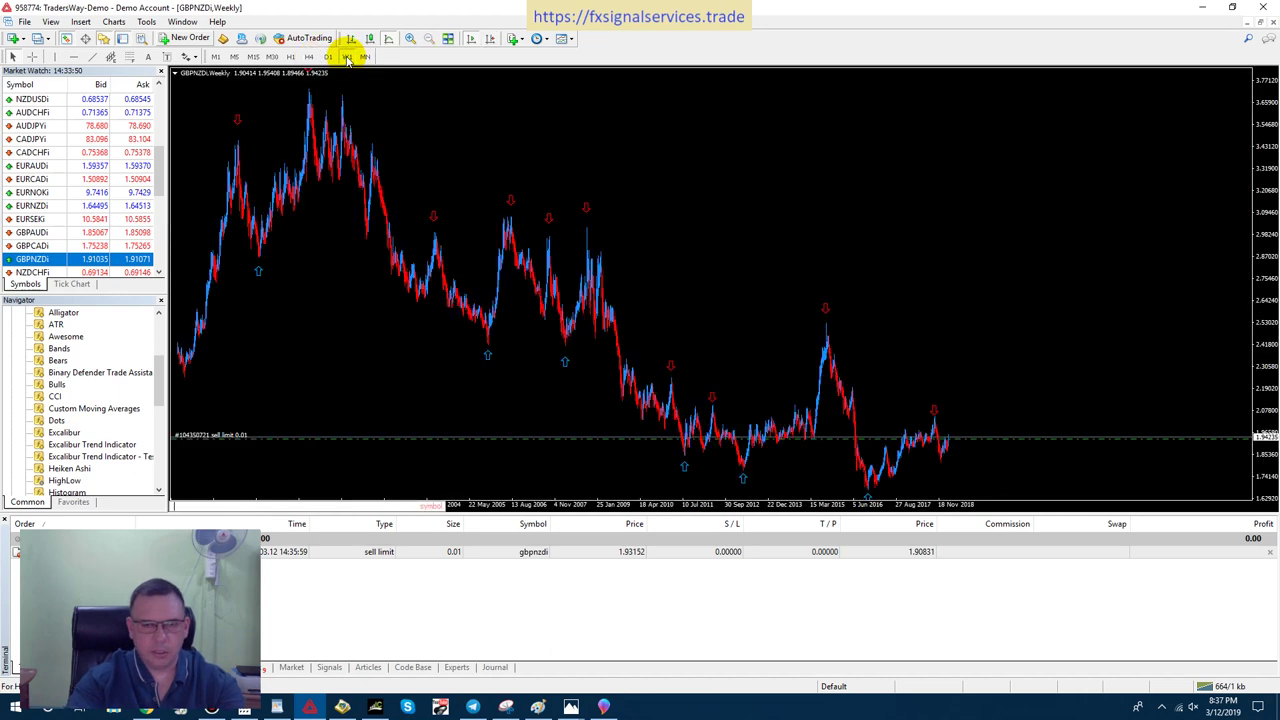
drag(1274, 260, 1272, 270)
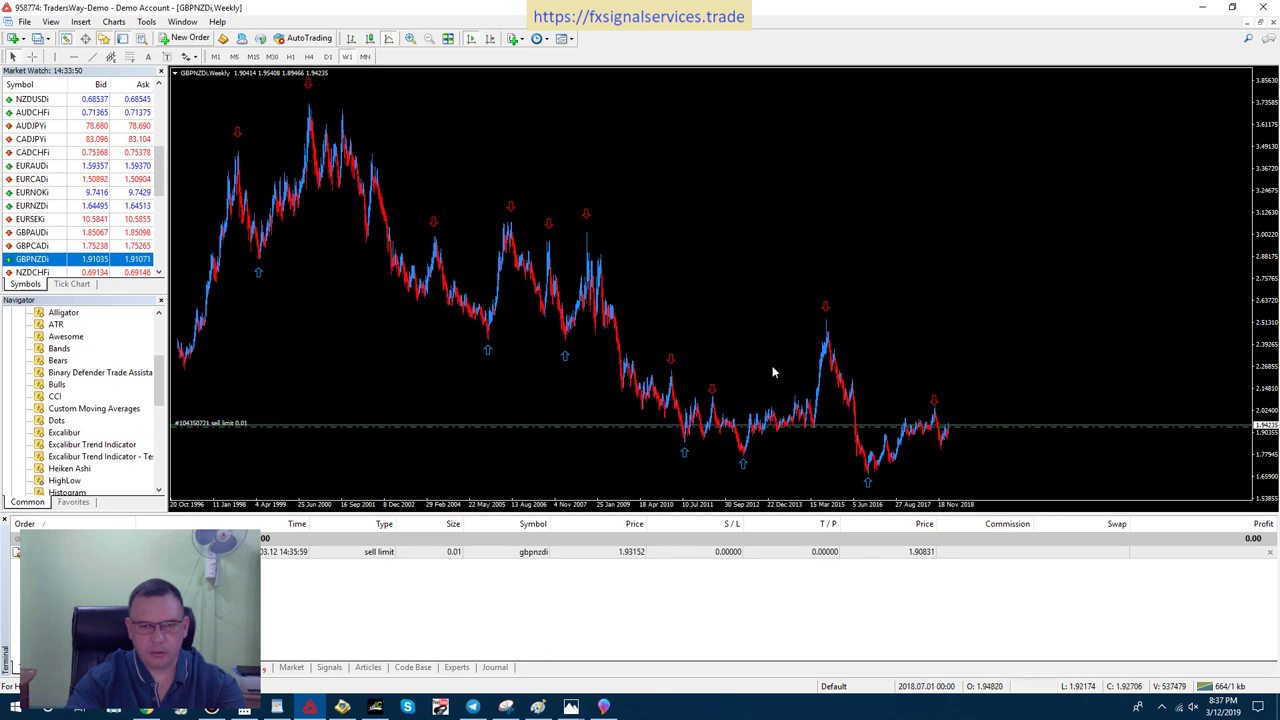
click(328, 57)
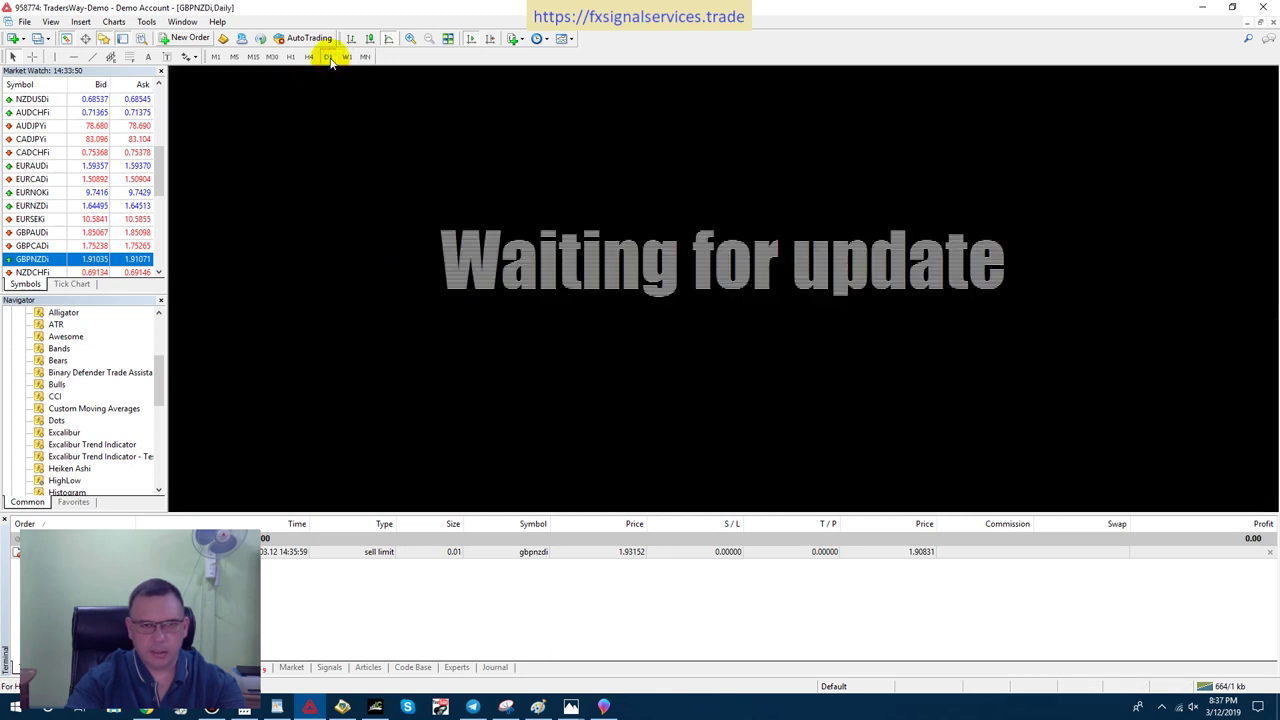
click(311, 57)
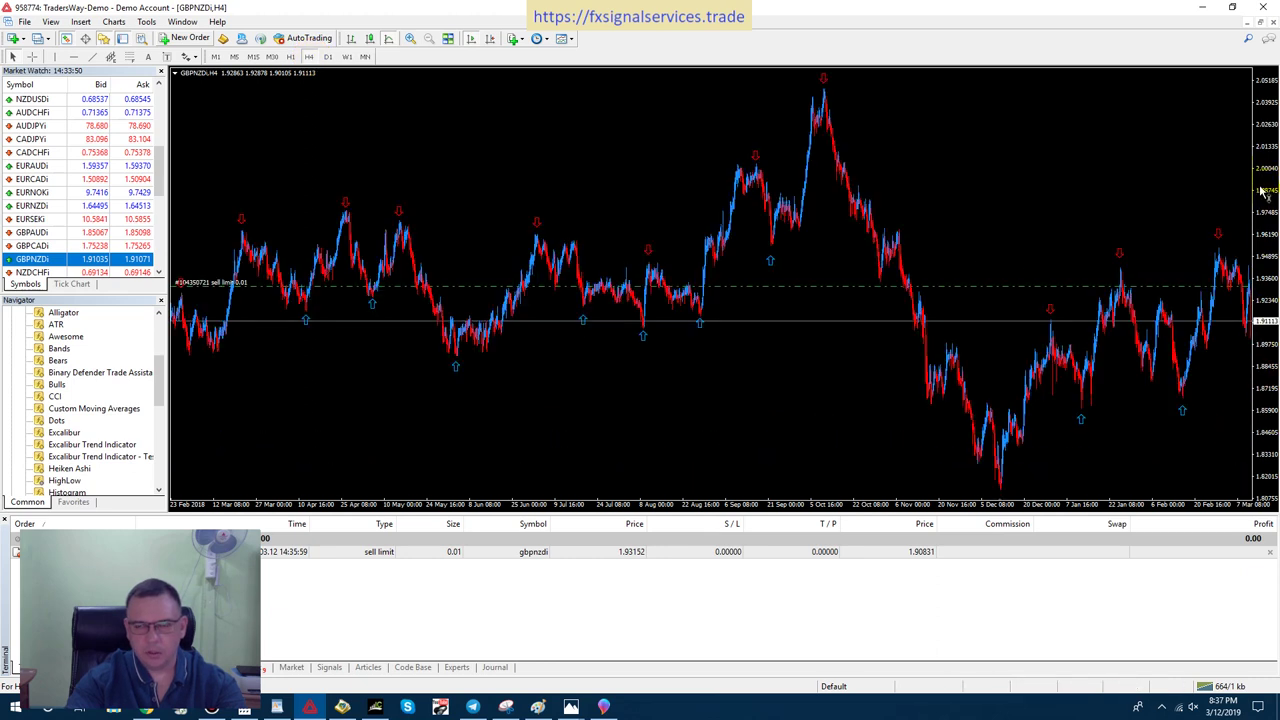
click(489, 42)
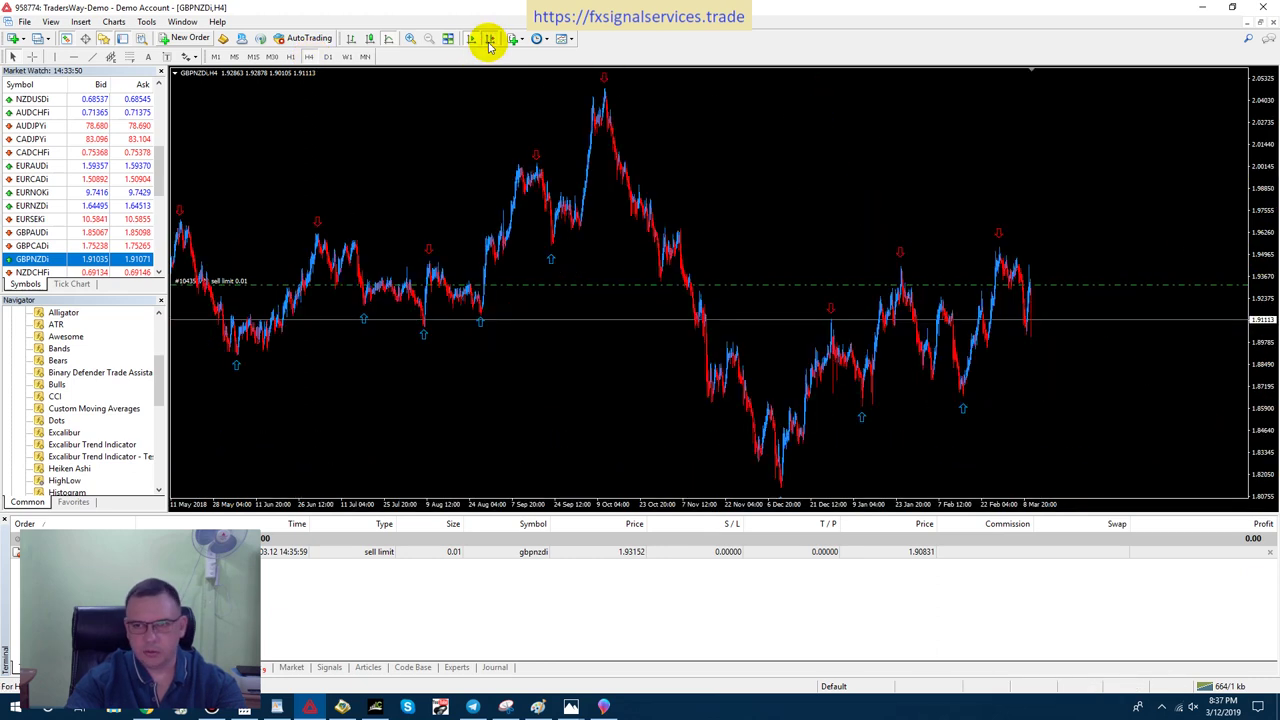